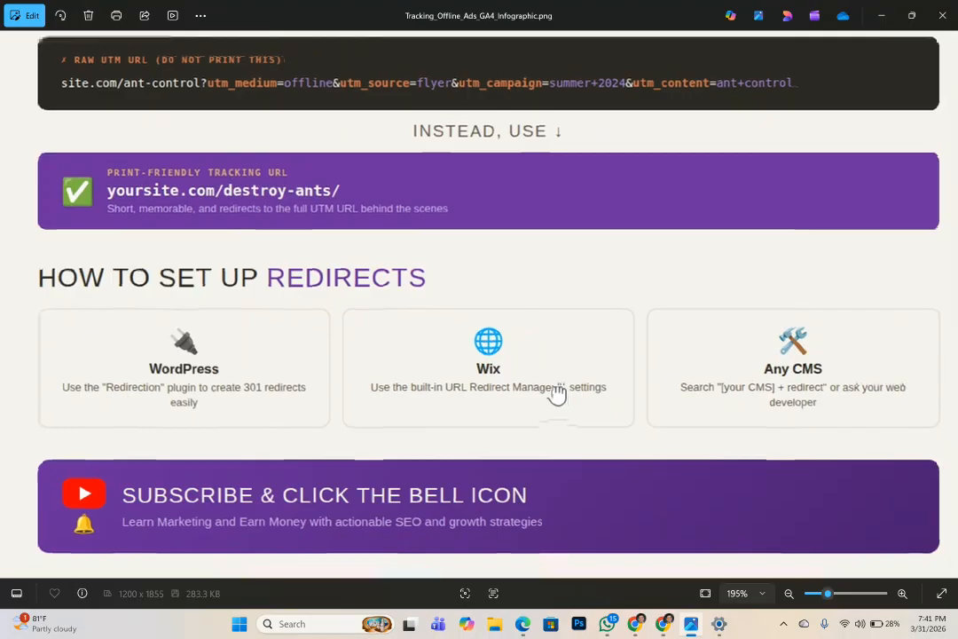
Examine the infographic's sections on redirect setup, clean tracking URLs, the tracking flow and UTM parameters
scroll(552, 394, "down", 2)
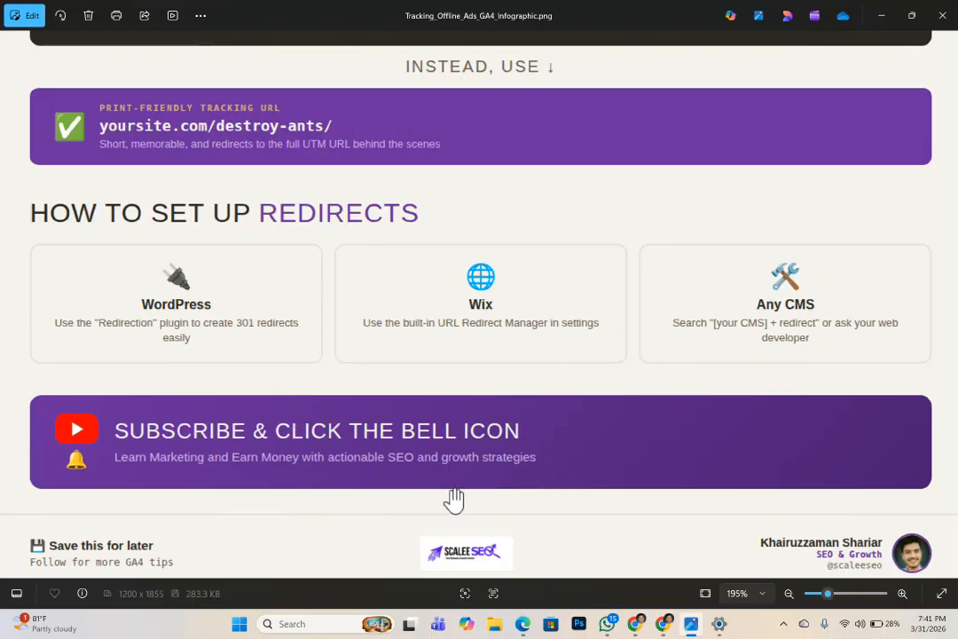
left_click_drag(428, 385, 421, 635)
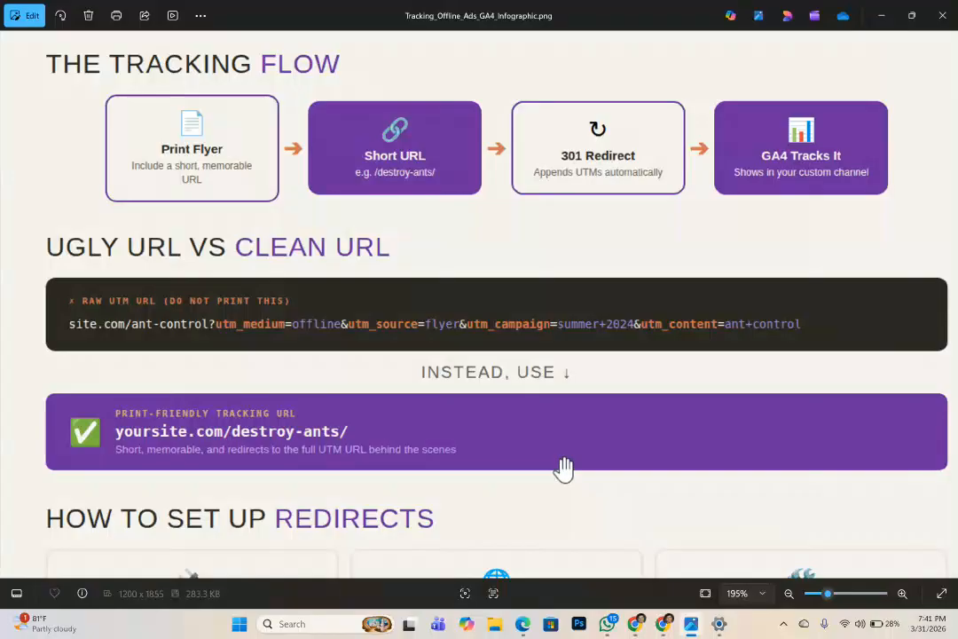
left_click_drag(477, 473, 481, 330)
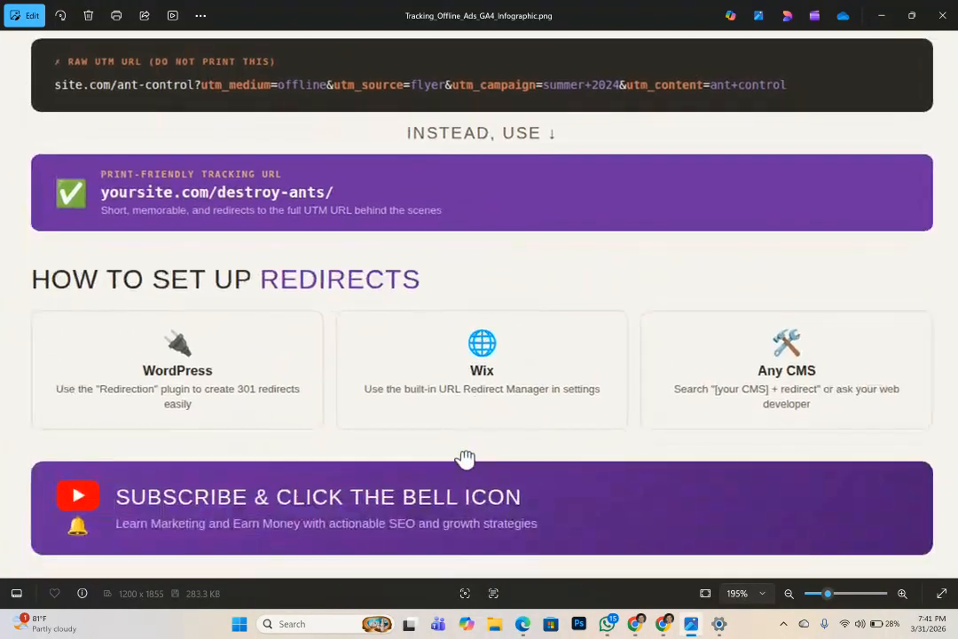
left_click_drag(466, 455, 509, 363)
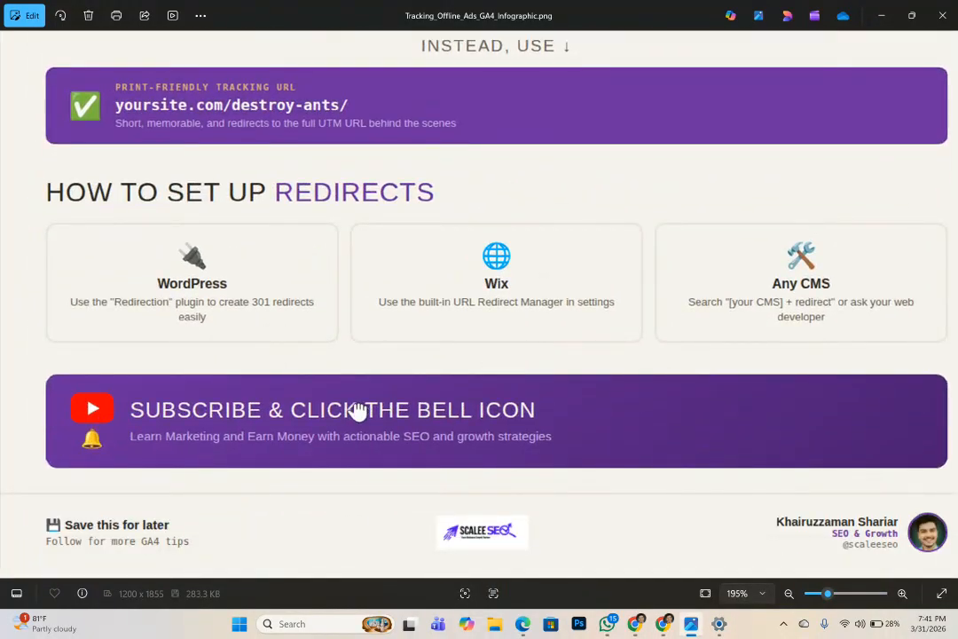
left_click_drag(413, 168, 419, 197)
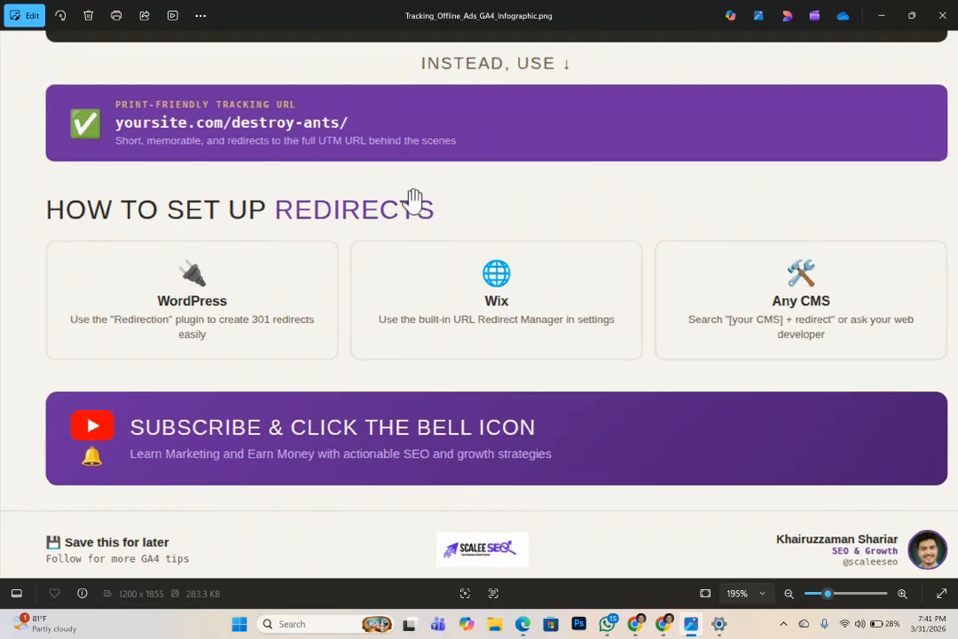
scroll(413, 204, "up", 5)
scroll(602, 483, "up", 2)
scroll(601, 483, "up", 1)
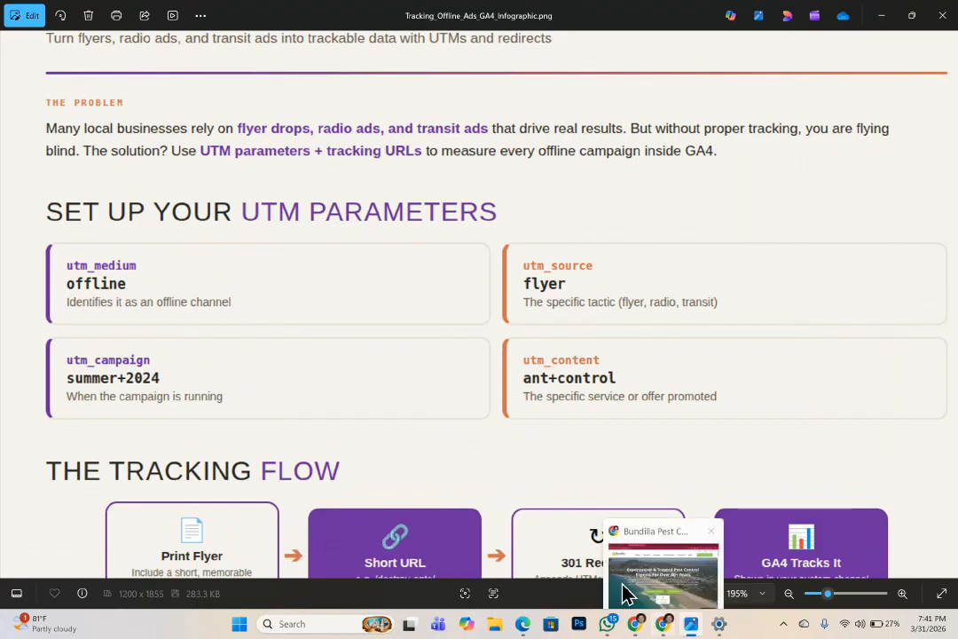
Switch to Google Analytics in the browser and open the property's Channel groups settings in Admin
left_click(670, 577)
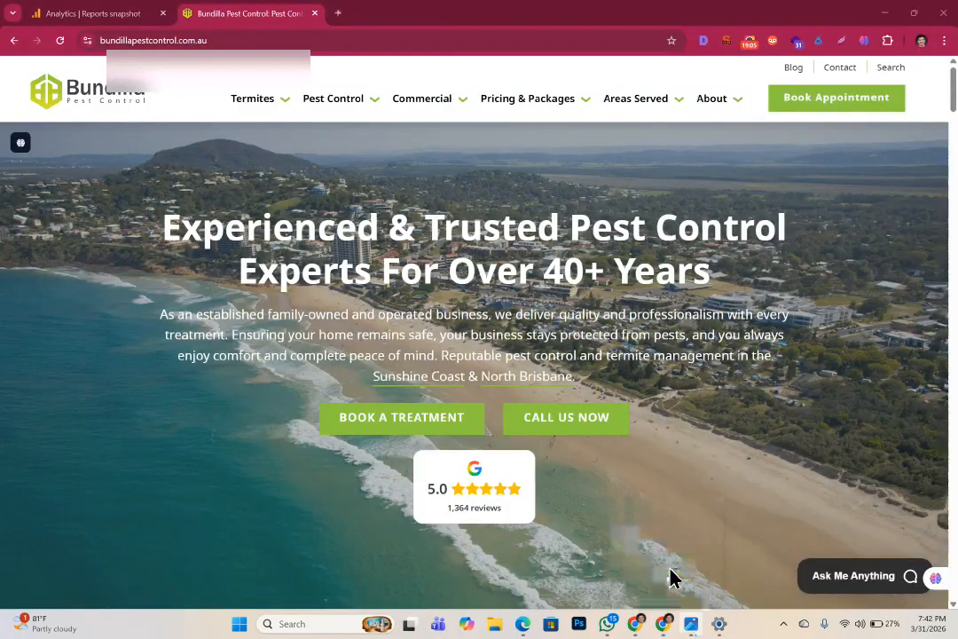
left_click(104, 16)
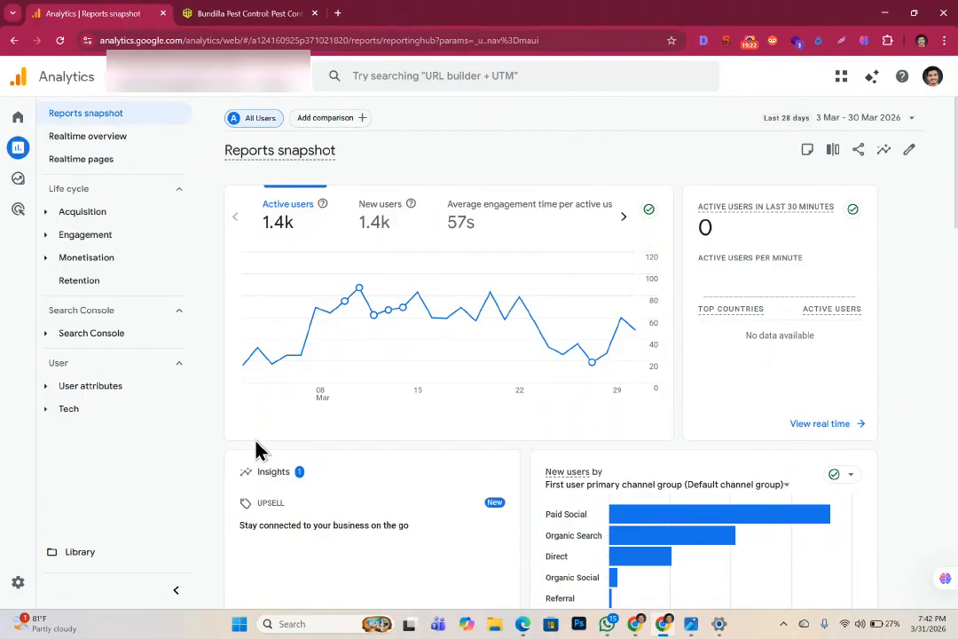
mouse_move(17, 587)
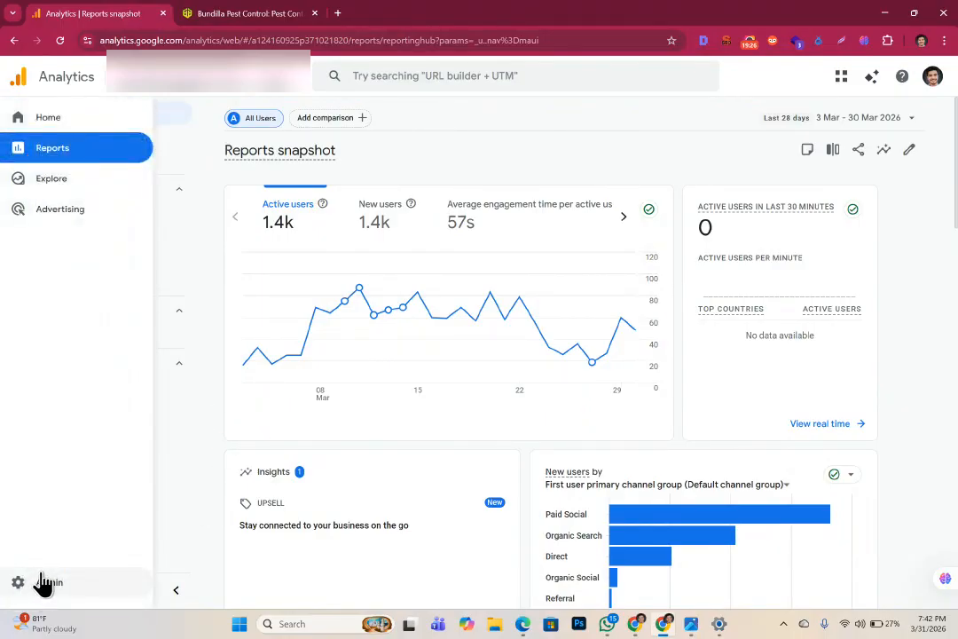
left_click(55, 589)
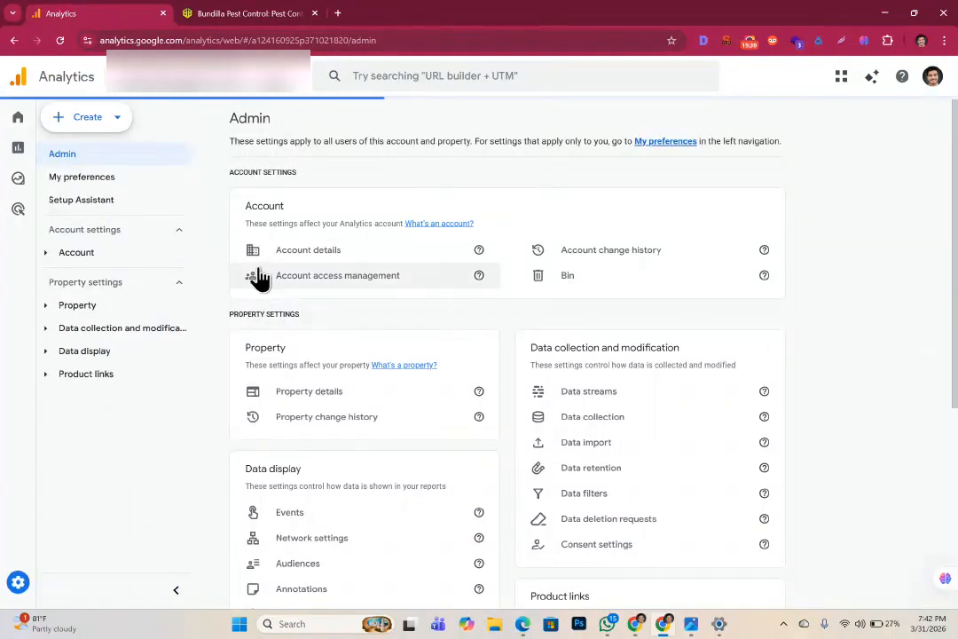
scroll(355, 362, "down", 3)
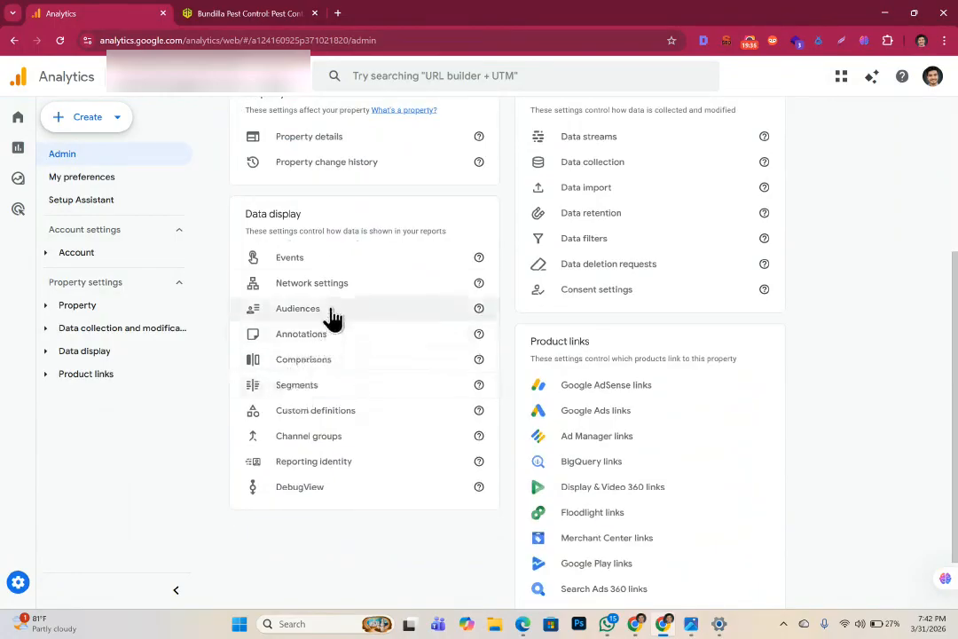
left_click(336, 444)
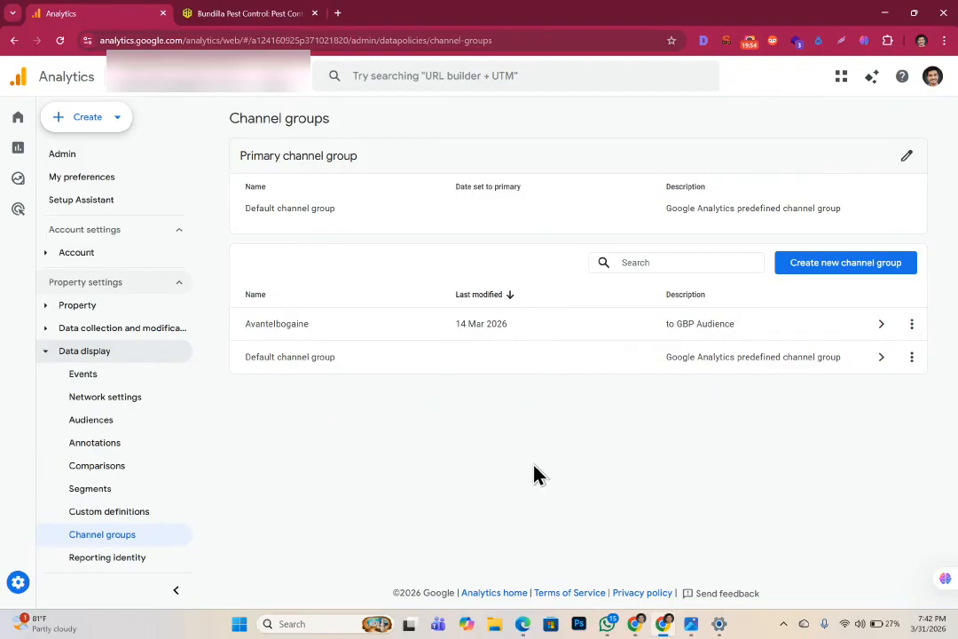
Start a new channel group and add a new channel named "Offline Advertising" to it
left_click(822, 267)
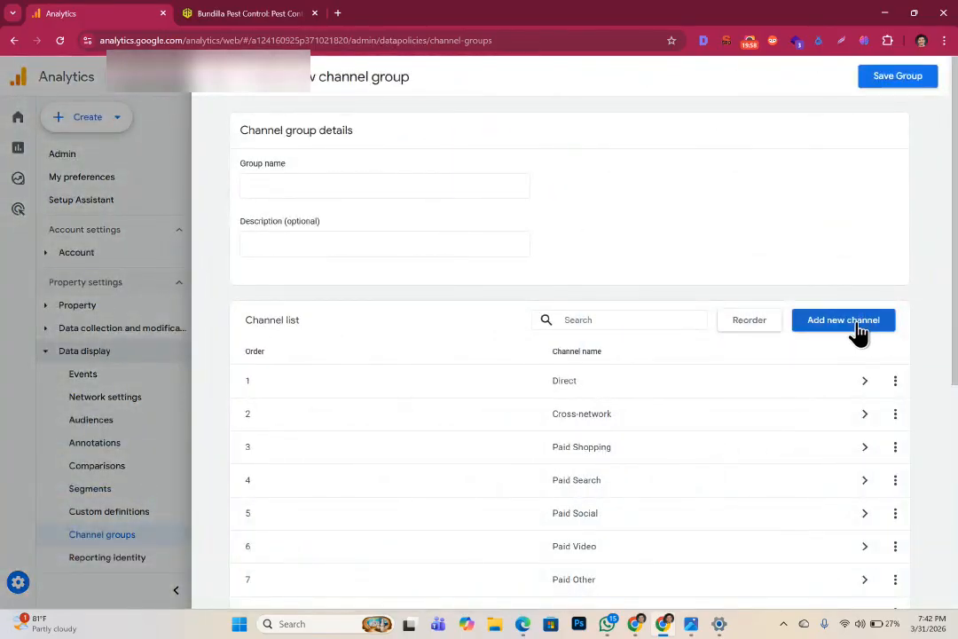
left_click(854, 332)
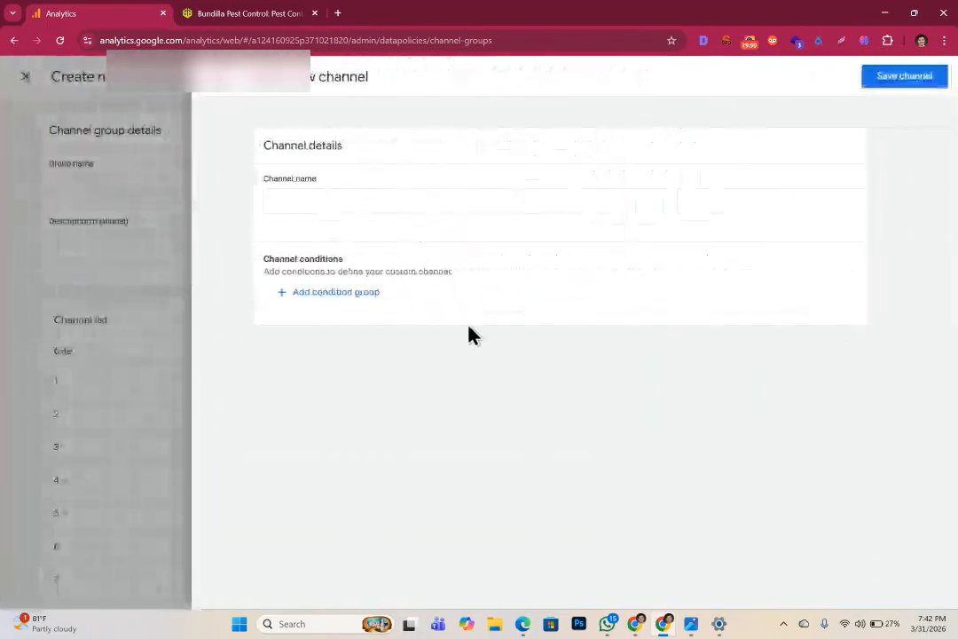
left_click(346, 200)
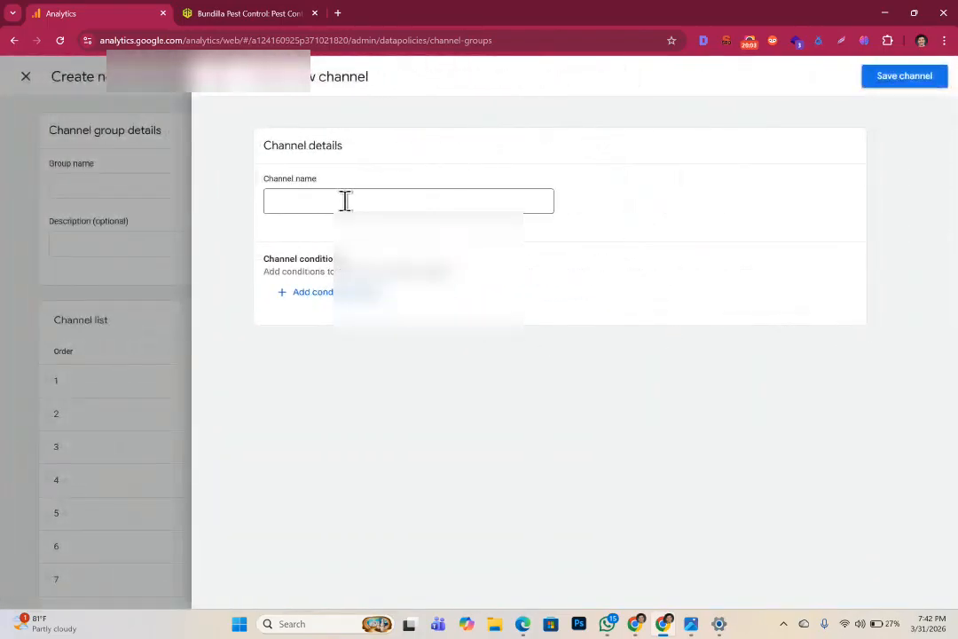
left_click(345, 200)
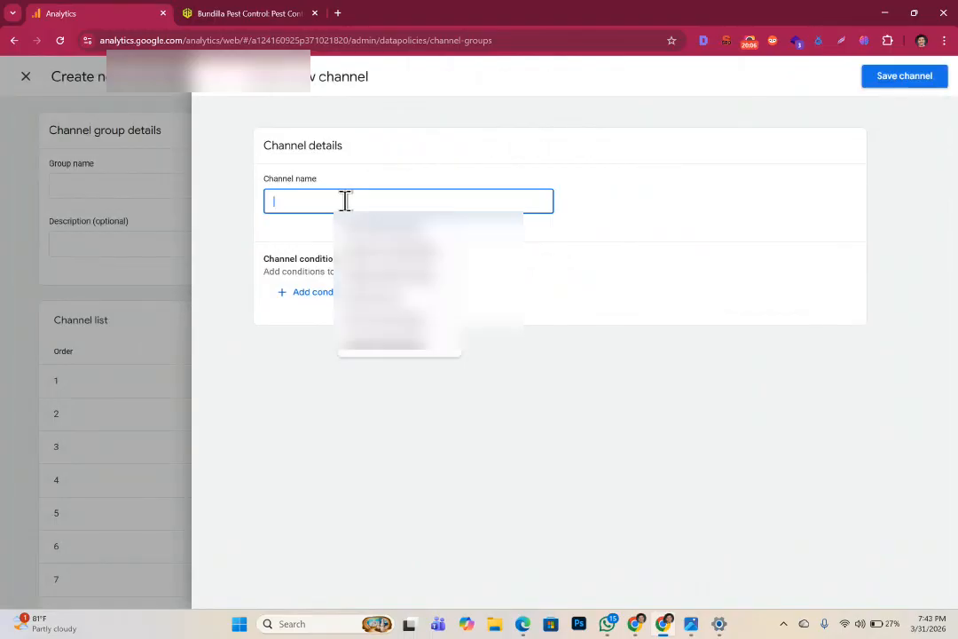
type("Offi")
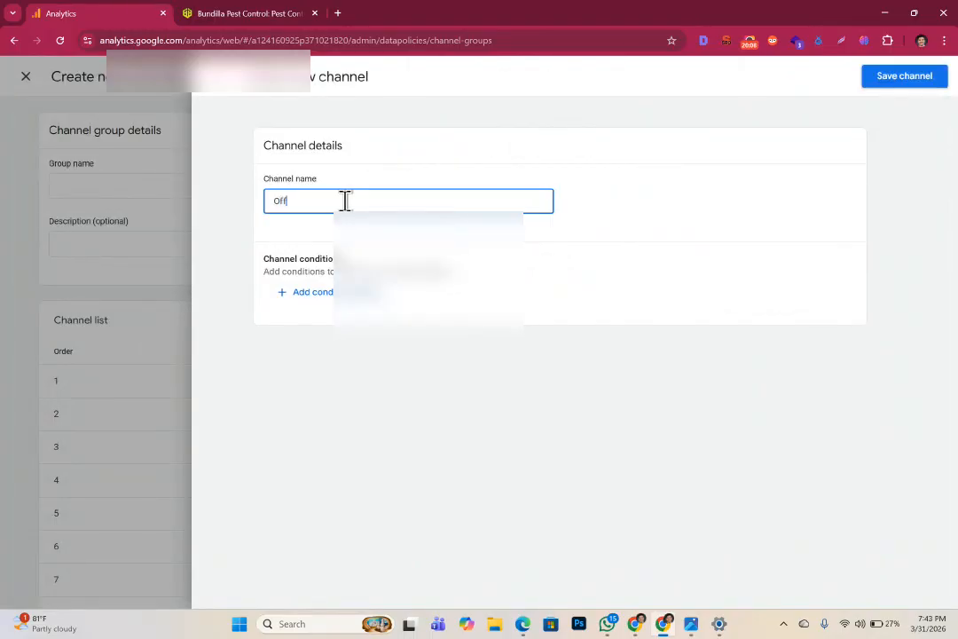
type("ine")
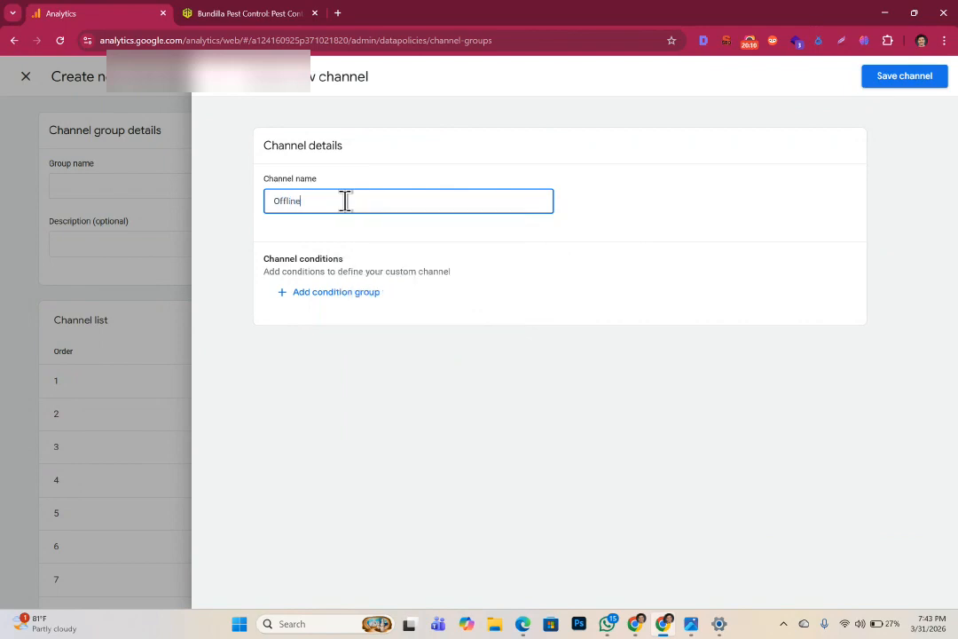
type(" Ade")
key("BackSpace")
type("vertising")
left_click(532, 256)
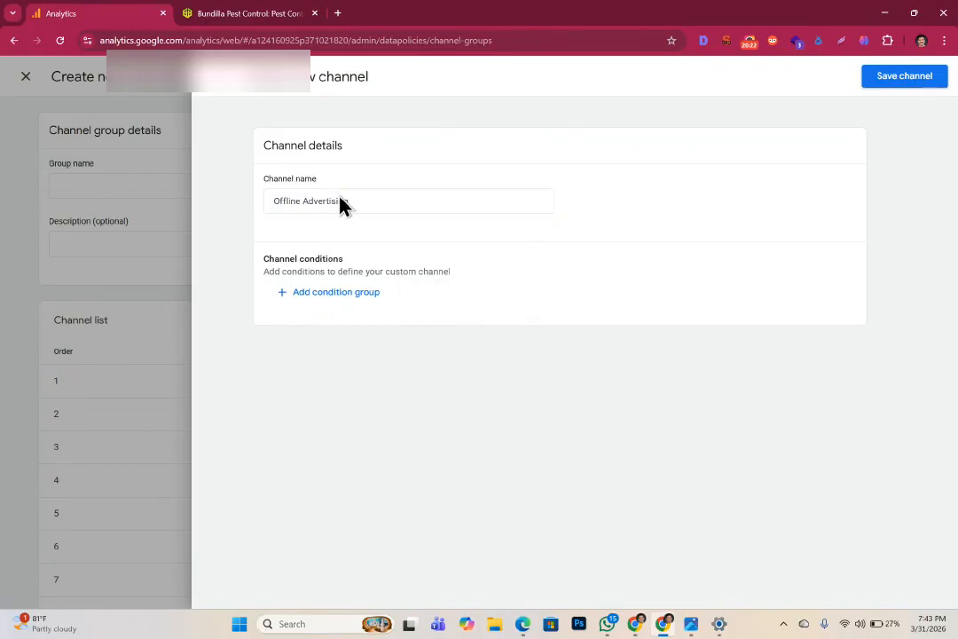
Add a condition group where Medium begins with "Offline" and save the channel
left_click(335, 293)
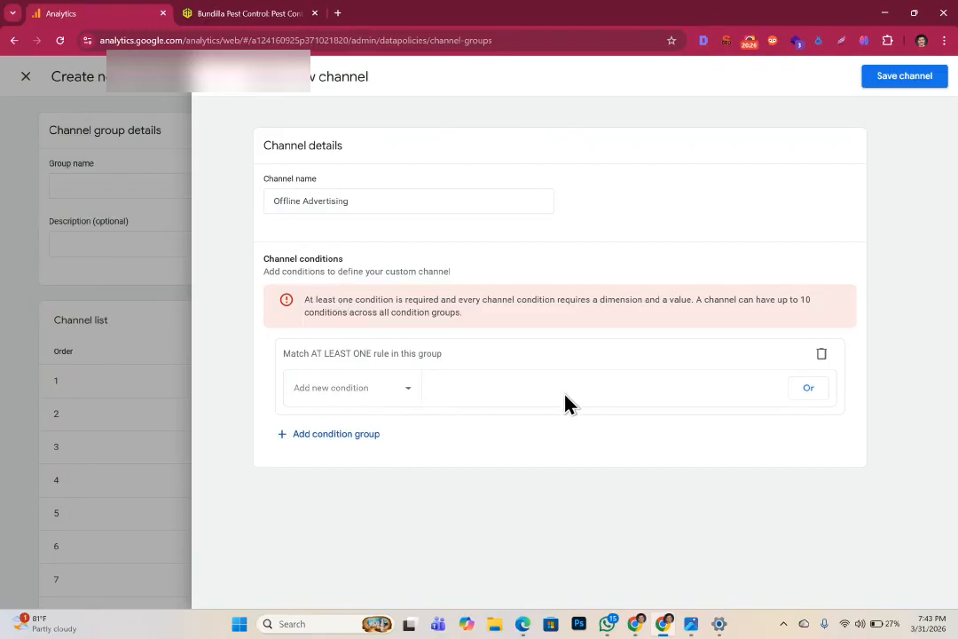
left_click(408, 391)
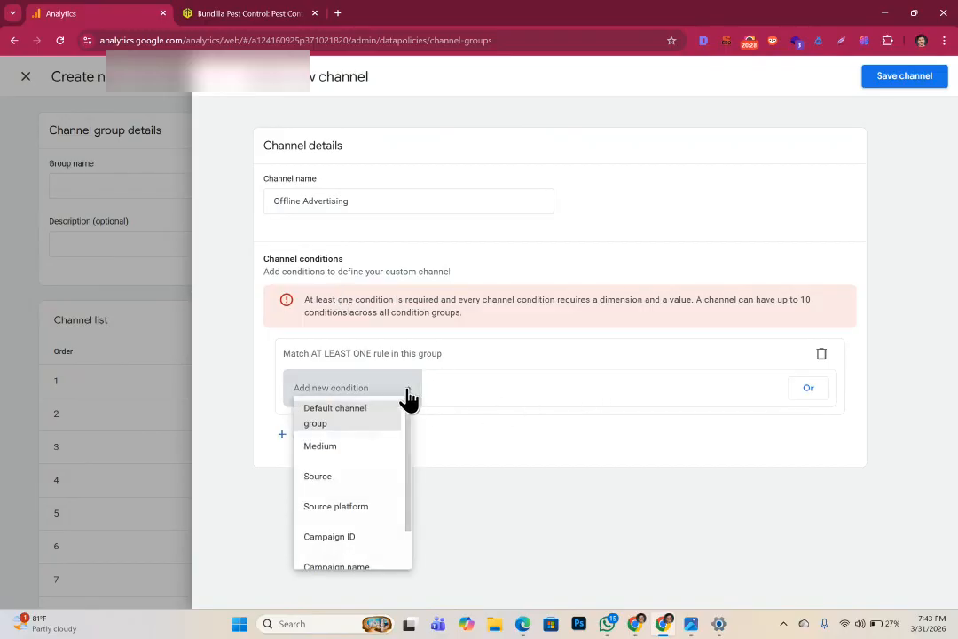
left_click(361, 452)
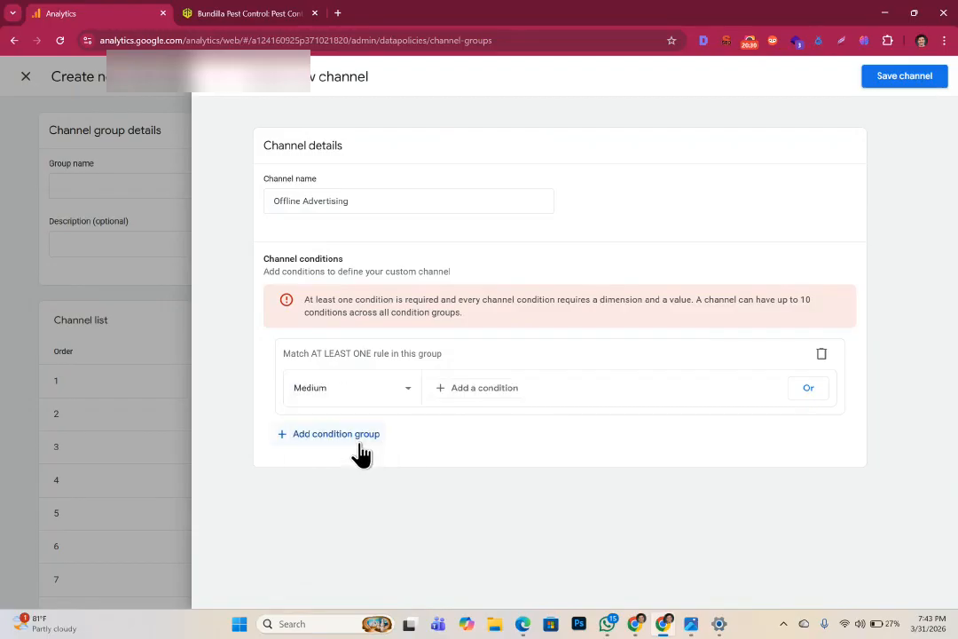
left_click(475, 391)
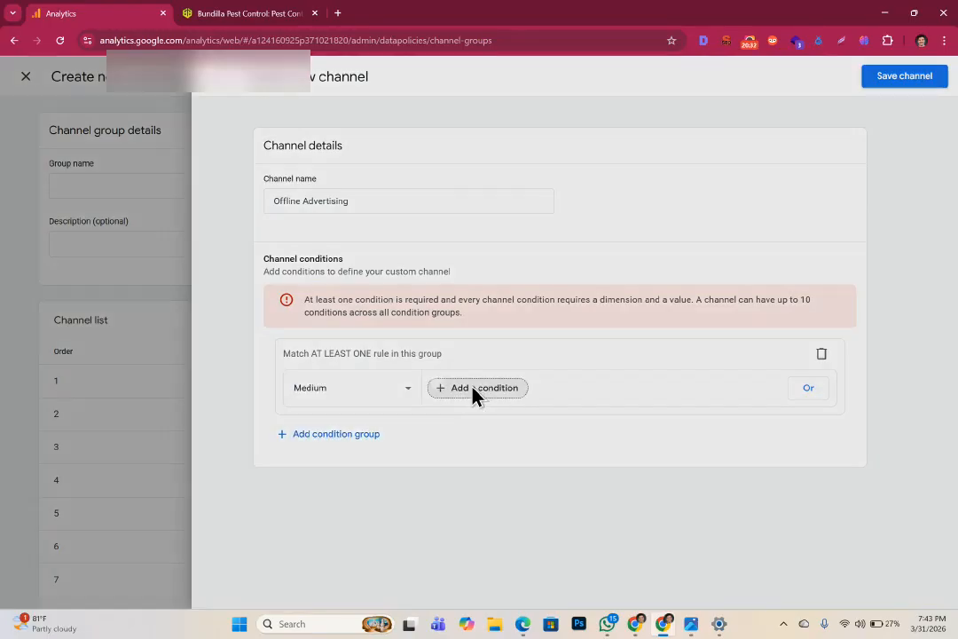
left_click(565, 424)
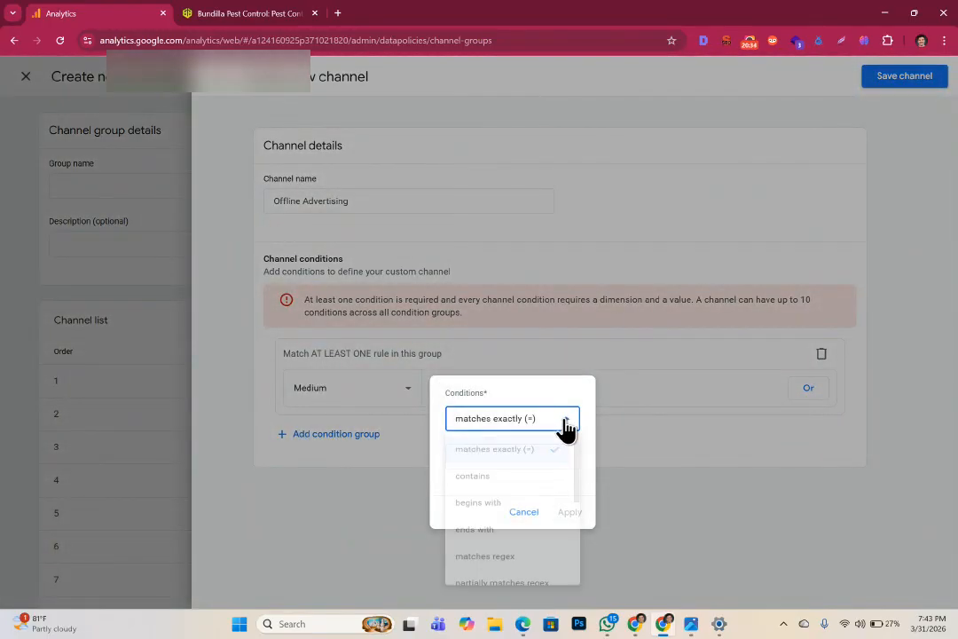
left_click(515, 514)
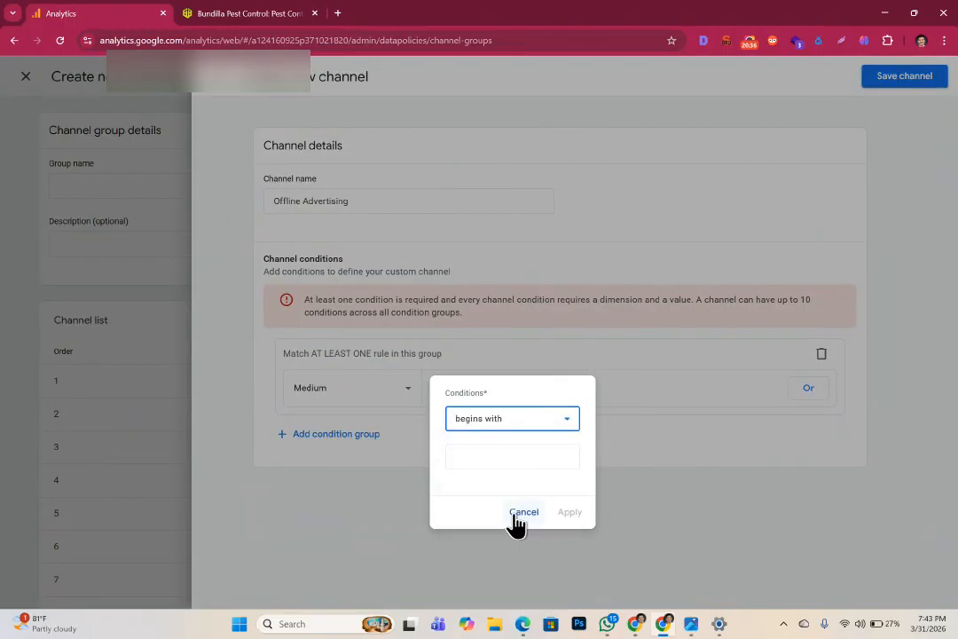
left_click(535, 453)
type("O")
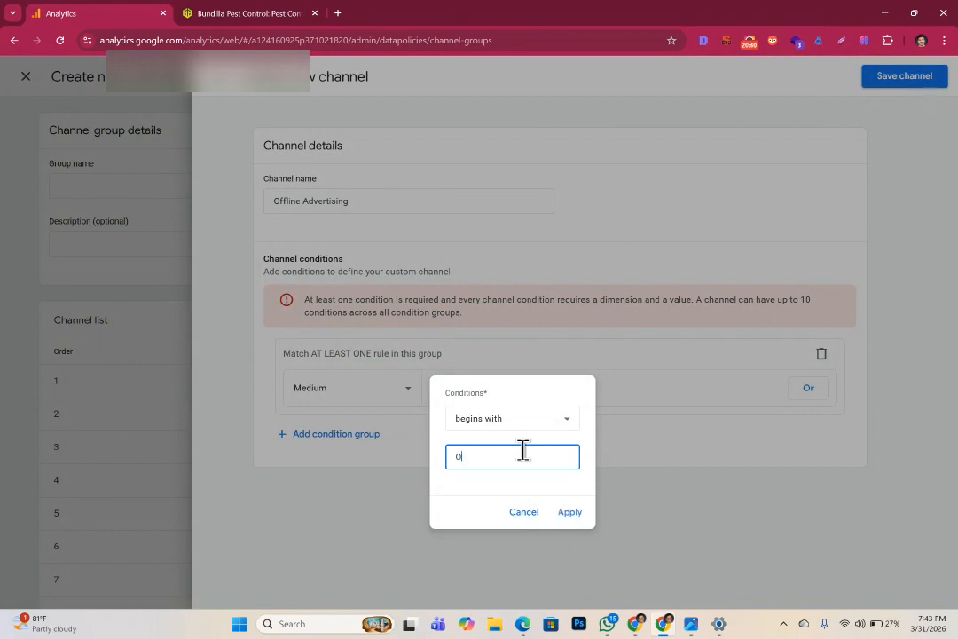
type("ffline")
left_click(571, 513)
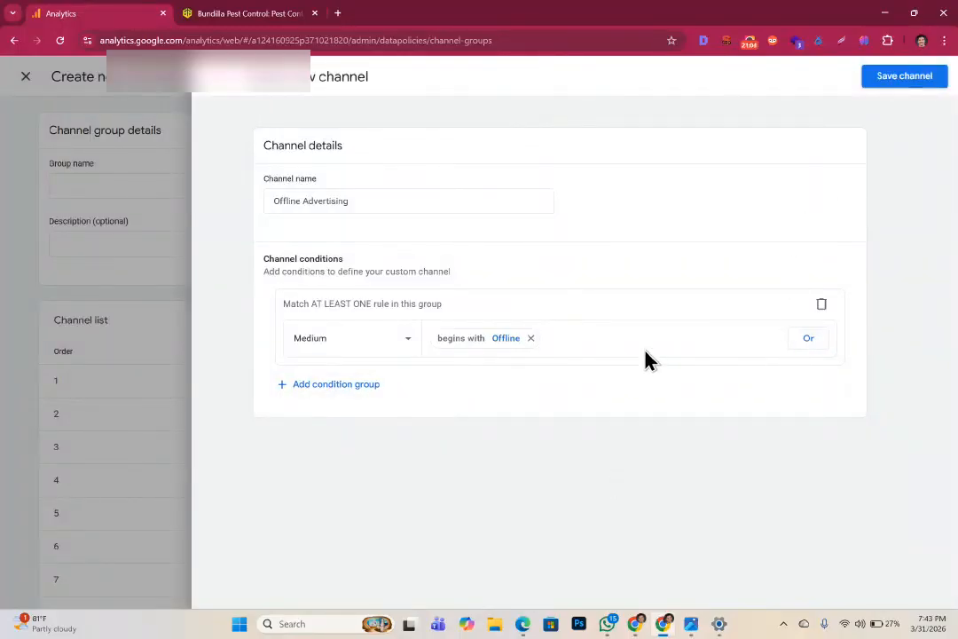
left_click(877, 84)
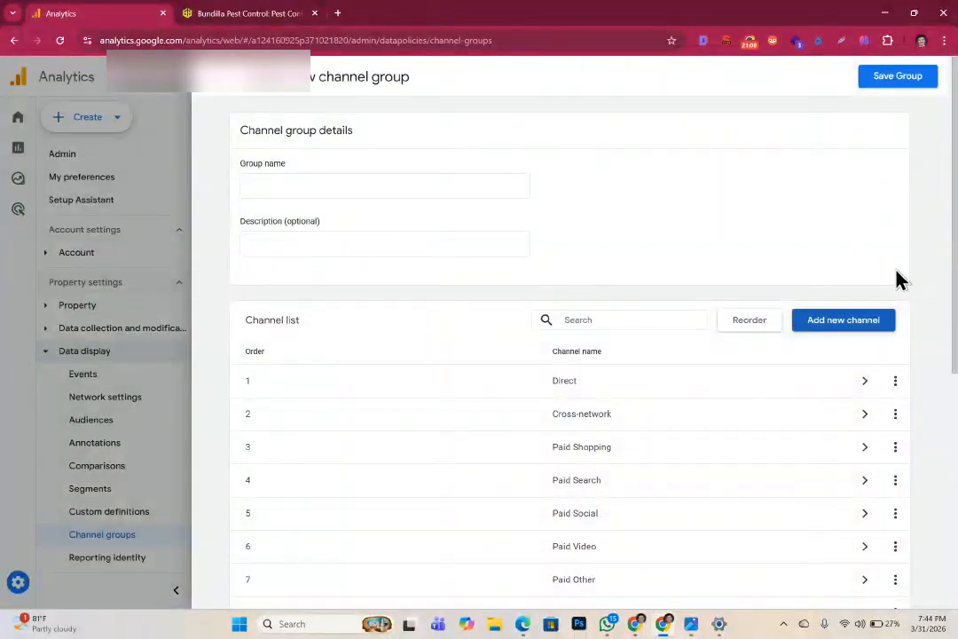
Examine the order of the channel list and the new Offline Advertising channel's place in it
scroll(644, 461, "down", 5)
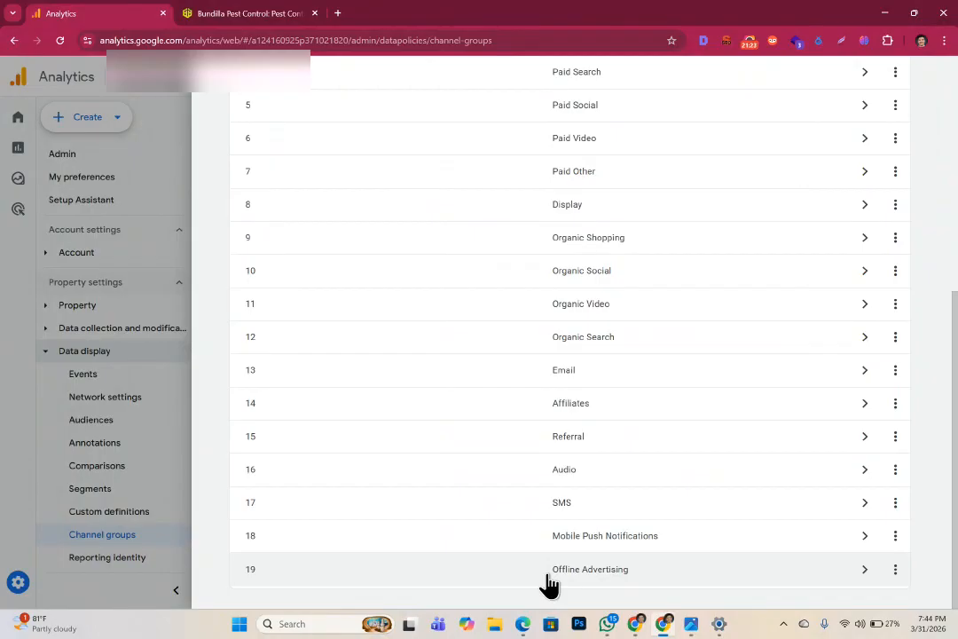
scroll(545, 444, "up", 4)
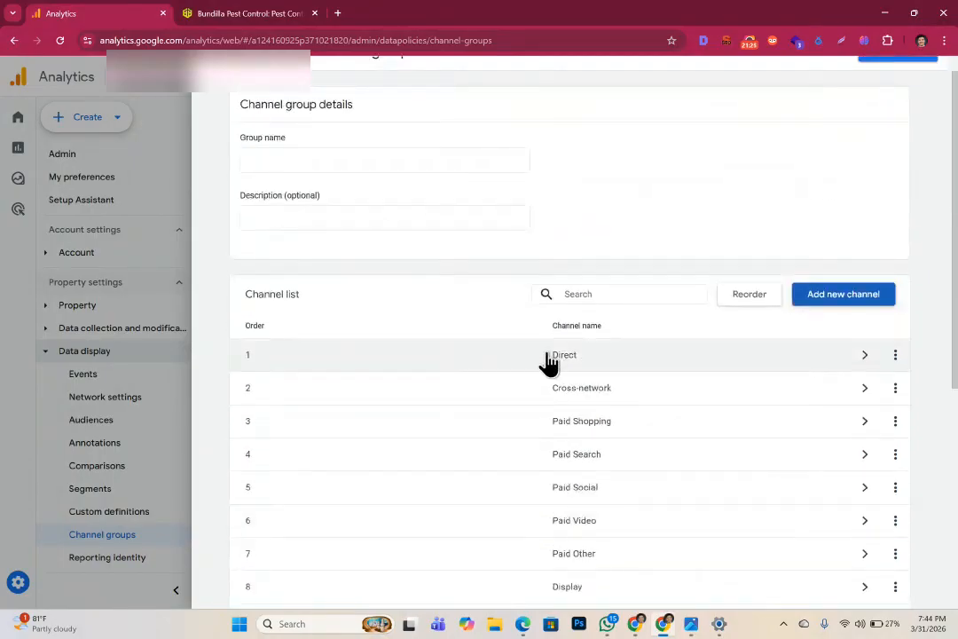
scroll(505, 497, "down", 3)
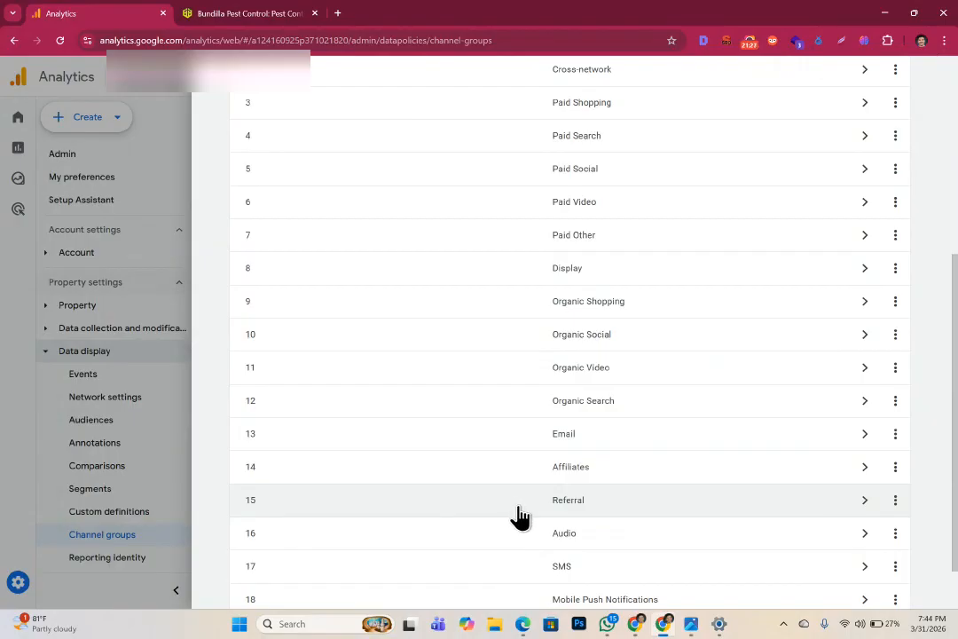
scroll(541, 505, "down", 1)
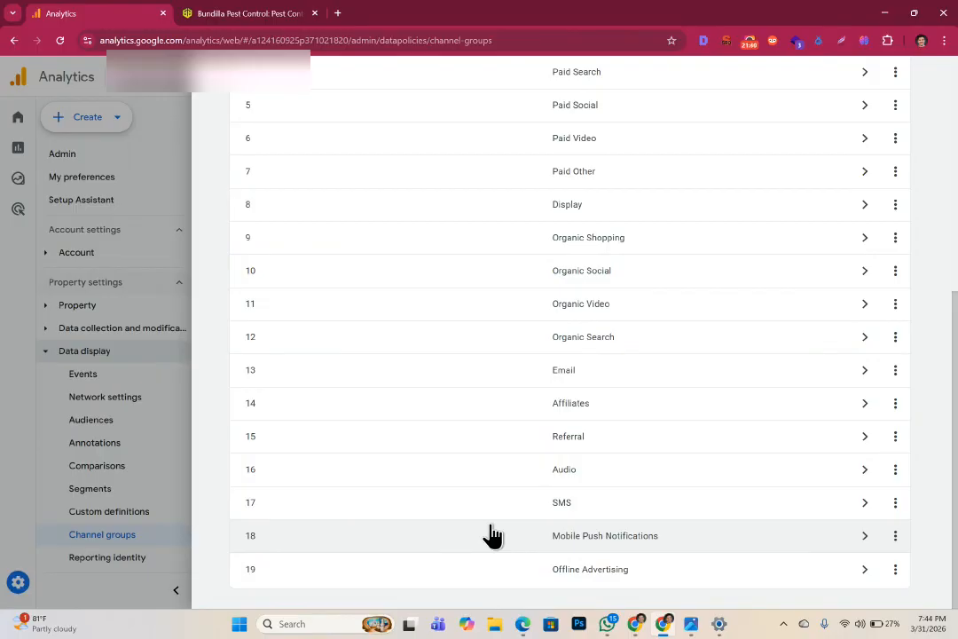
scroll(491, 534, "up", 5)
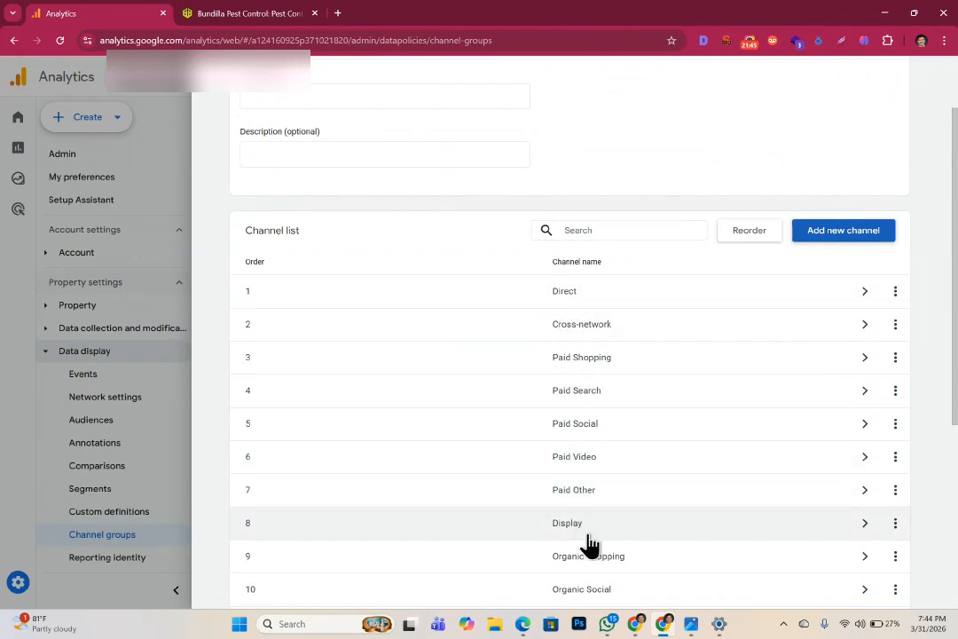
scroll(612, 568, "down", 1)
scroll(652, 569, "down", 2)
scroll(643, 561, "down", 2)
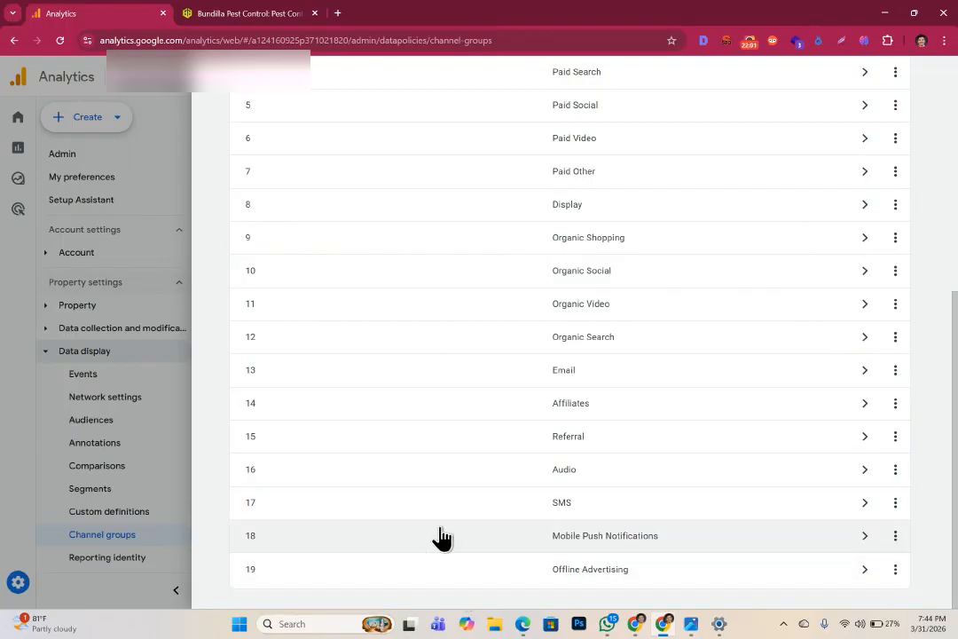
Reorder the channel list so that Offline Advertising comes first, above Direct, and apply the new order
scroll(438, 537, "up", 5)
left_click(747, 297)
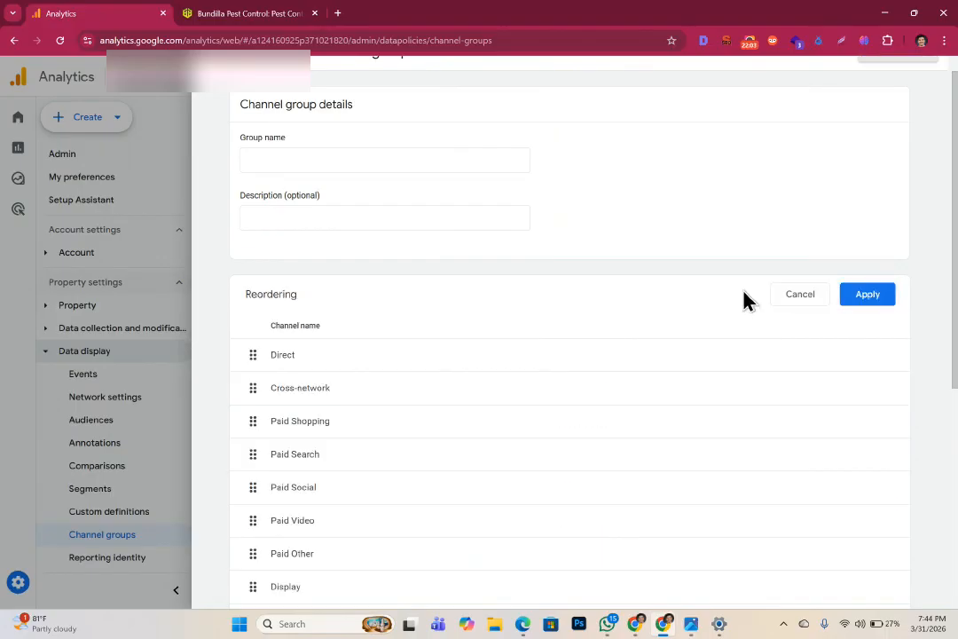
scroll(458, 517, "down", 5)
left_click_drag(256, 573, 266, 96)
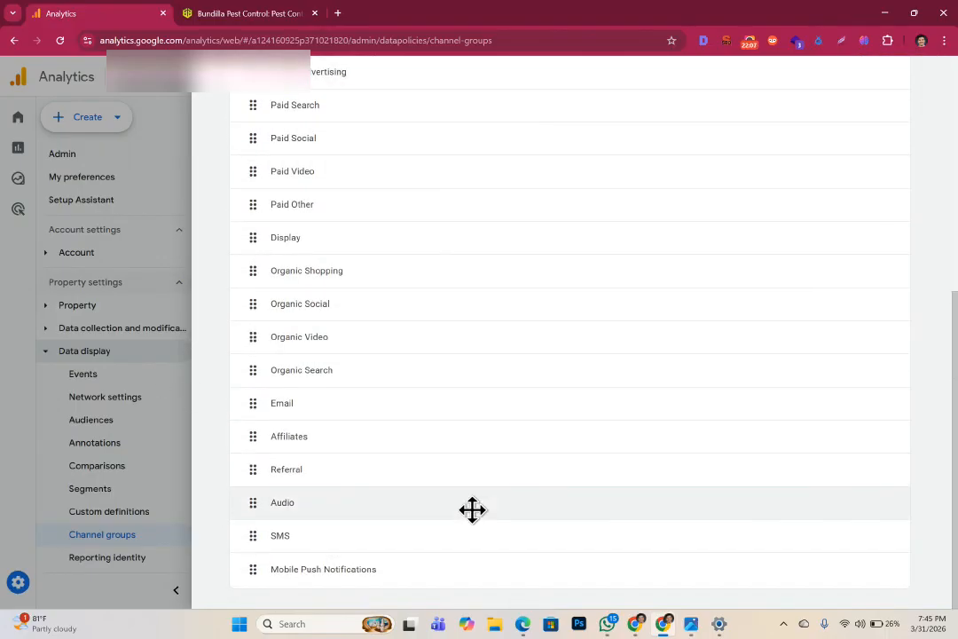
scroll(471, 505, "up", 3)
left_click_drag(252, 332, 301, 240)
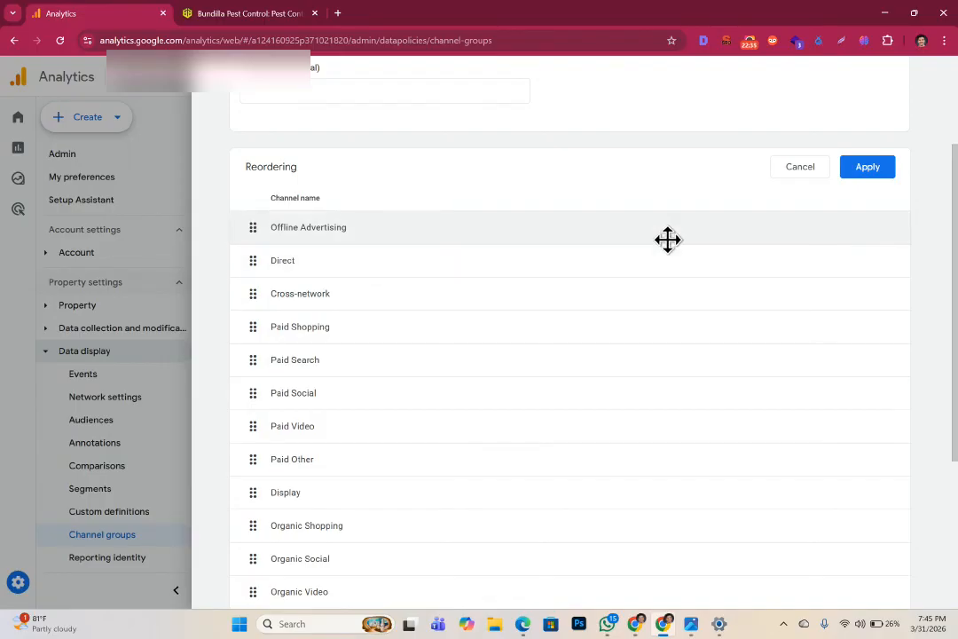
left_click(867, 170)
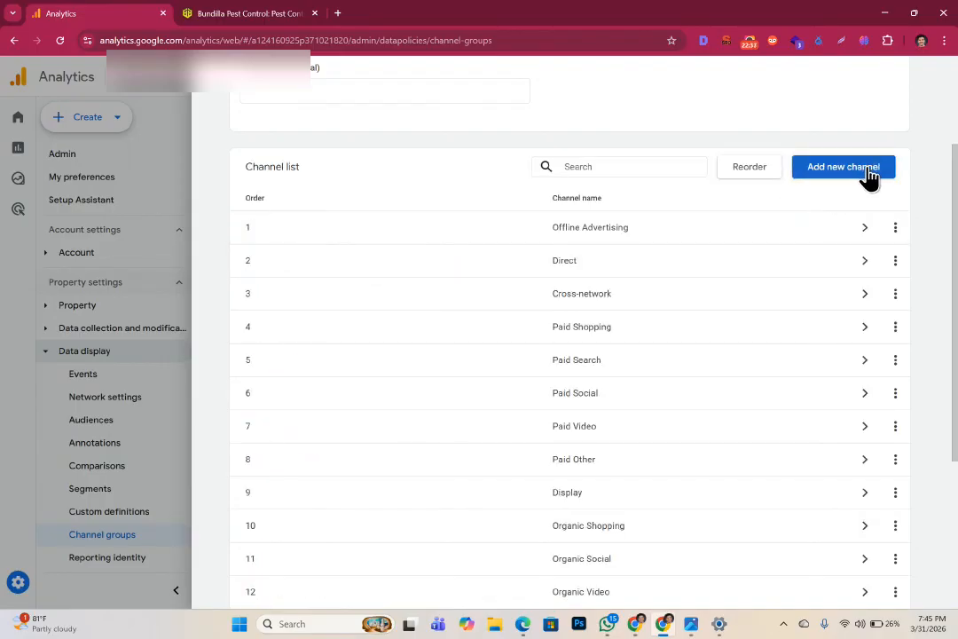
scroll(353, 467, "down", 3)
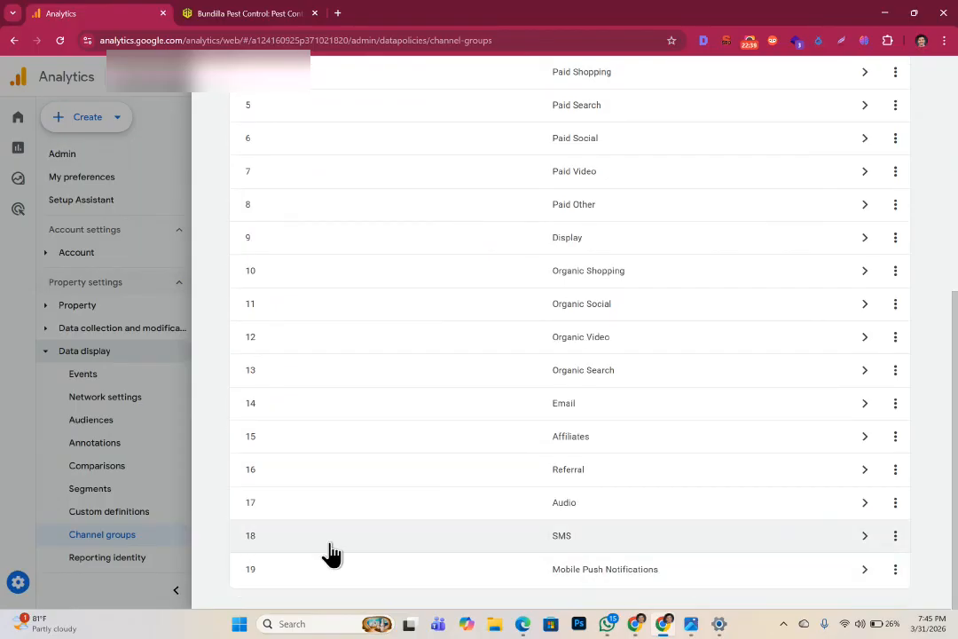
left_click(18, 544)
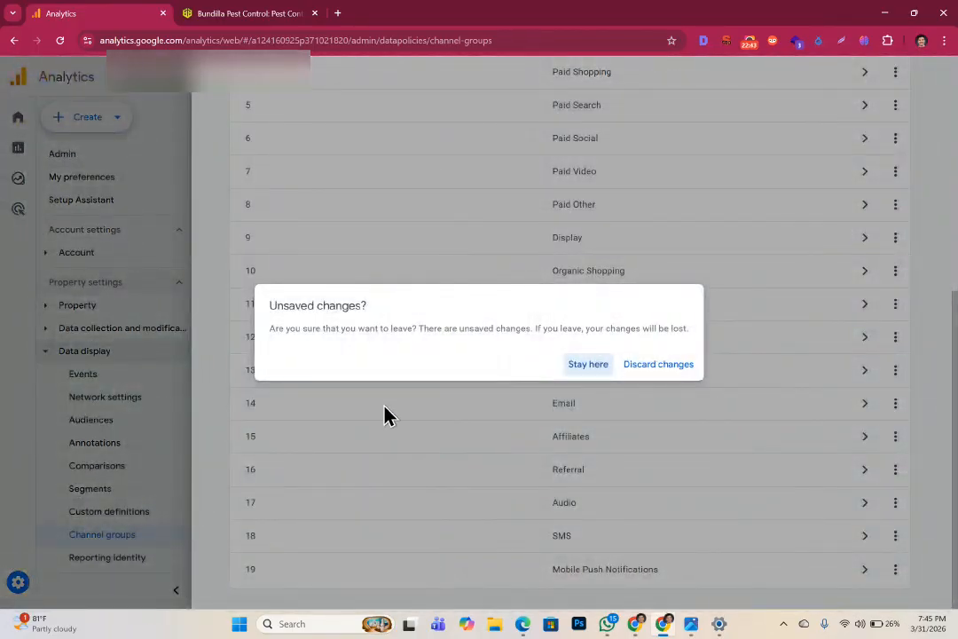
left_click(589, 365)
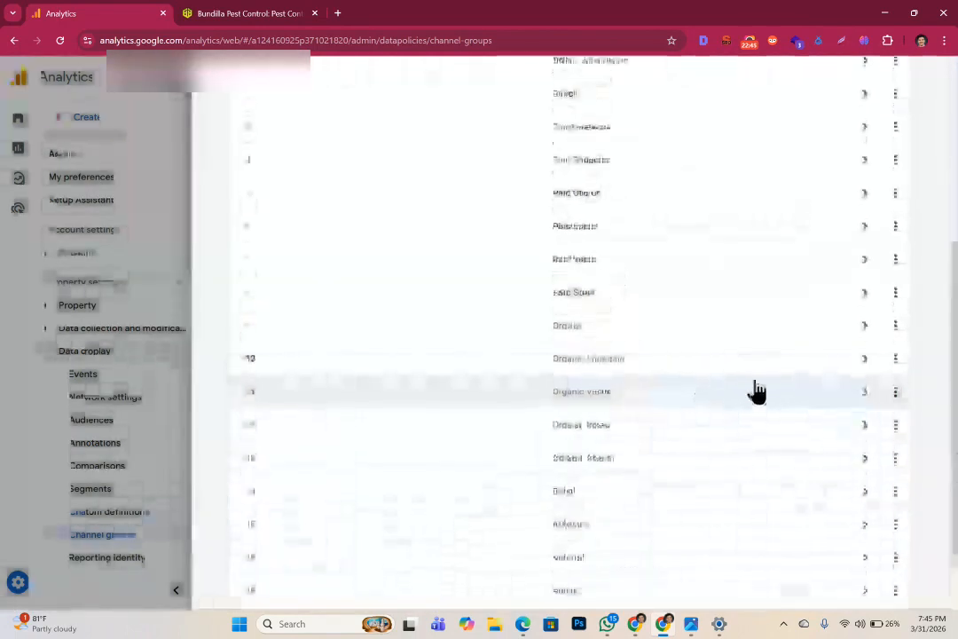
Name the new channel group "Offline" and save the group
left_click(888, 80)
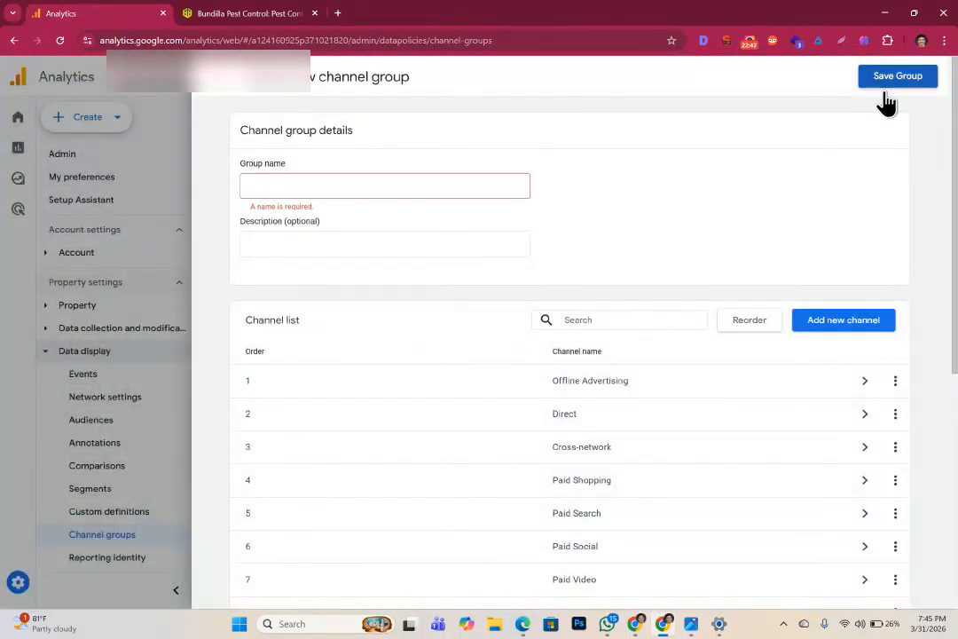
left_click(291, 183)
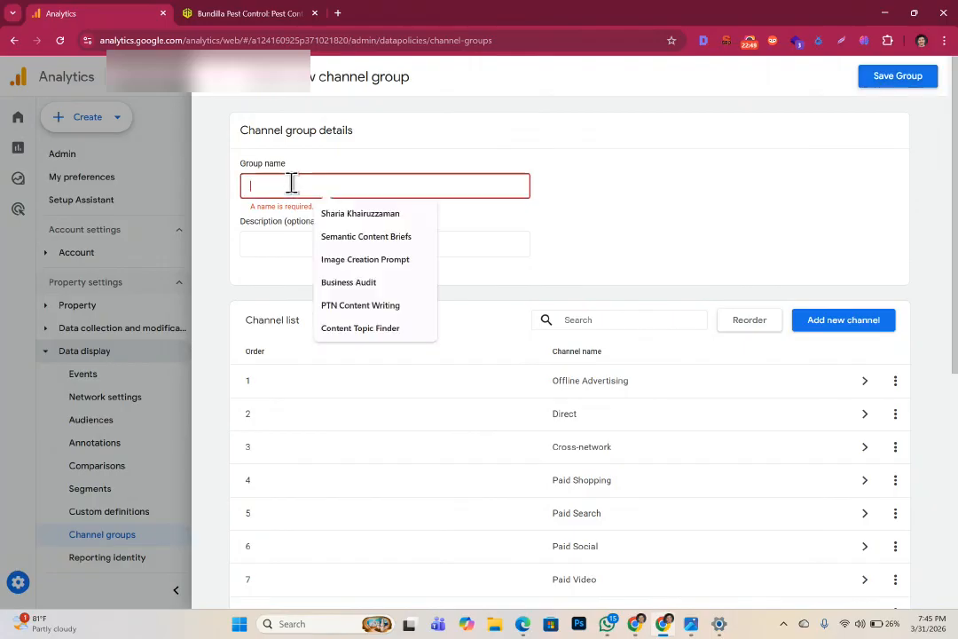
type("Off;")
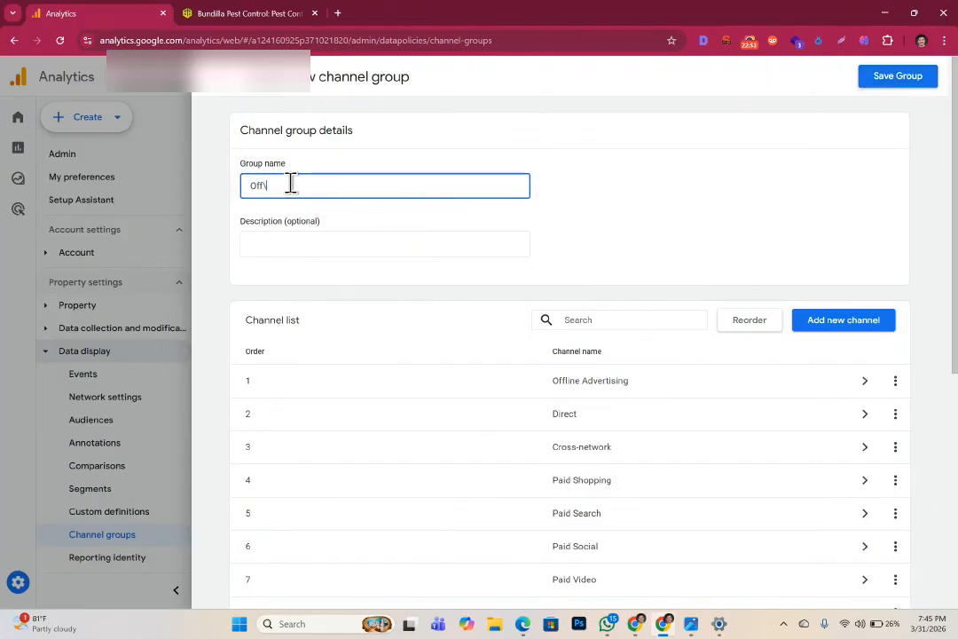
key("BackSpace")
type("line")
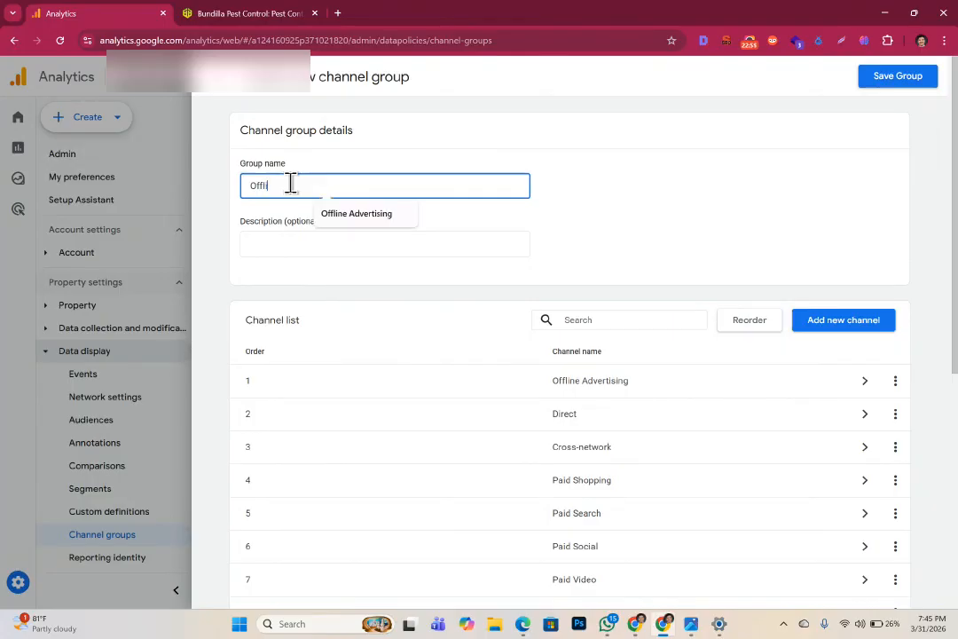
left_click(883, 76)
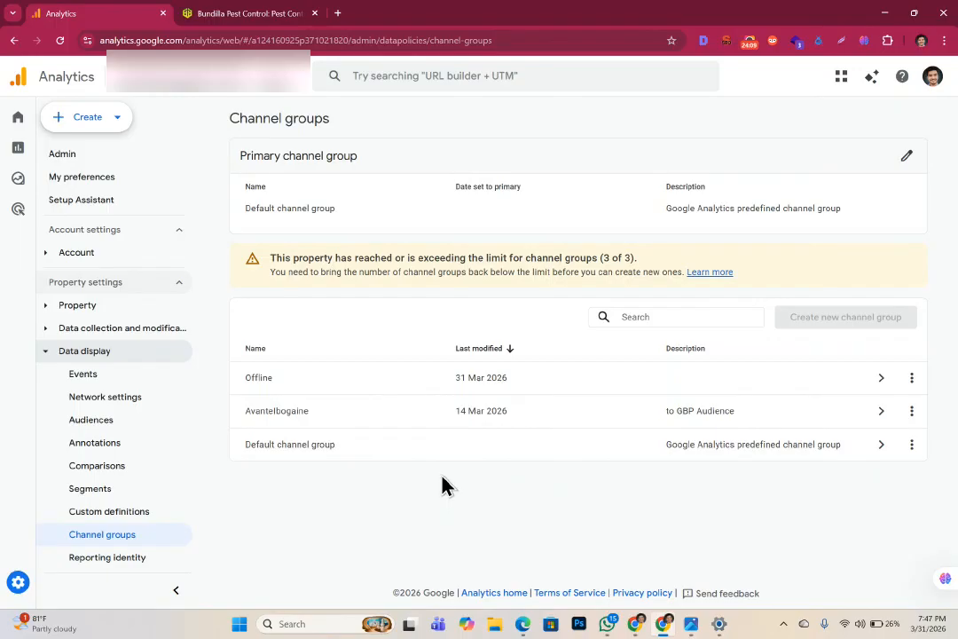
Switch to the Tracking_Offline_Ads_GA4_Infographic.png image in Photos and review the tracking flow, clean URL and redirect setup sections
mouse_move(701, 629)
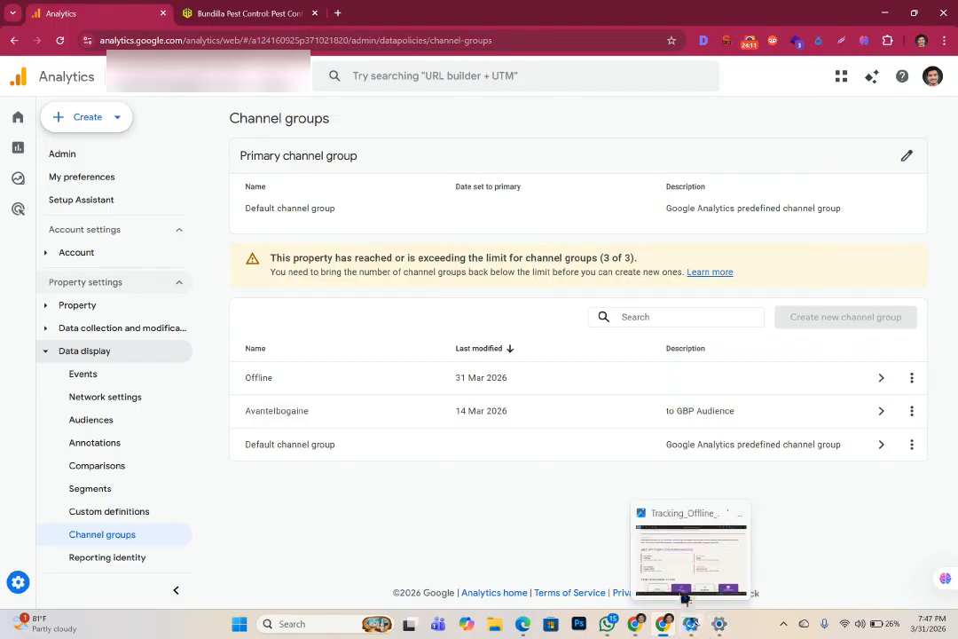
left_click(680, 552)
left_click_drag(542, 426, 531, 312)
left_click_drag(506, 490, 501, 278)
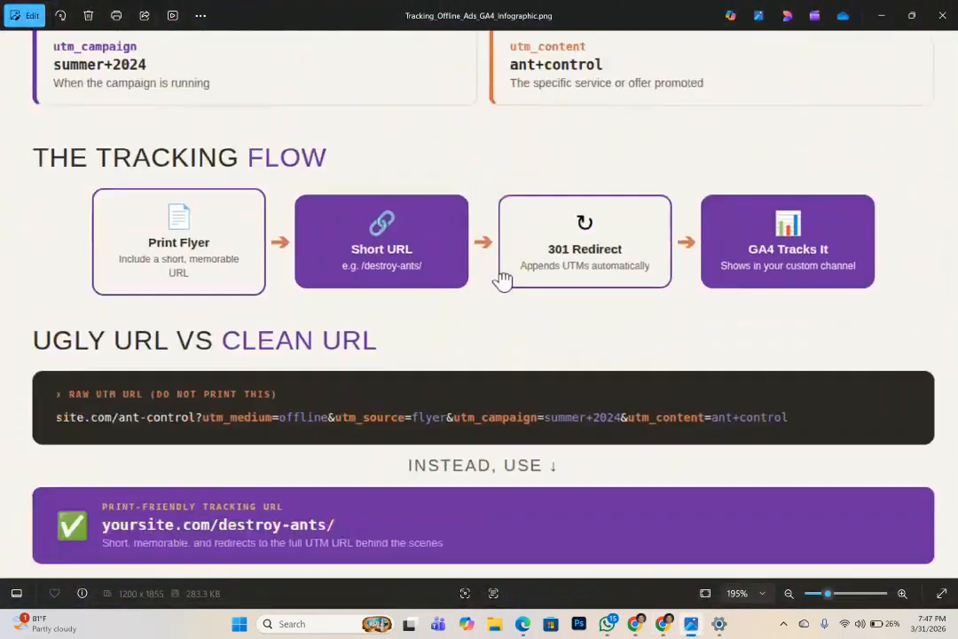
left_click_drag(506, 444, 510, 327)
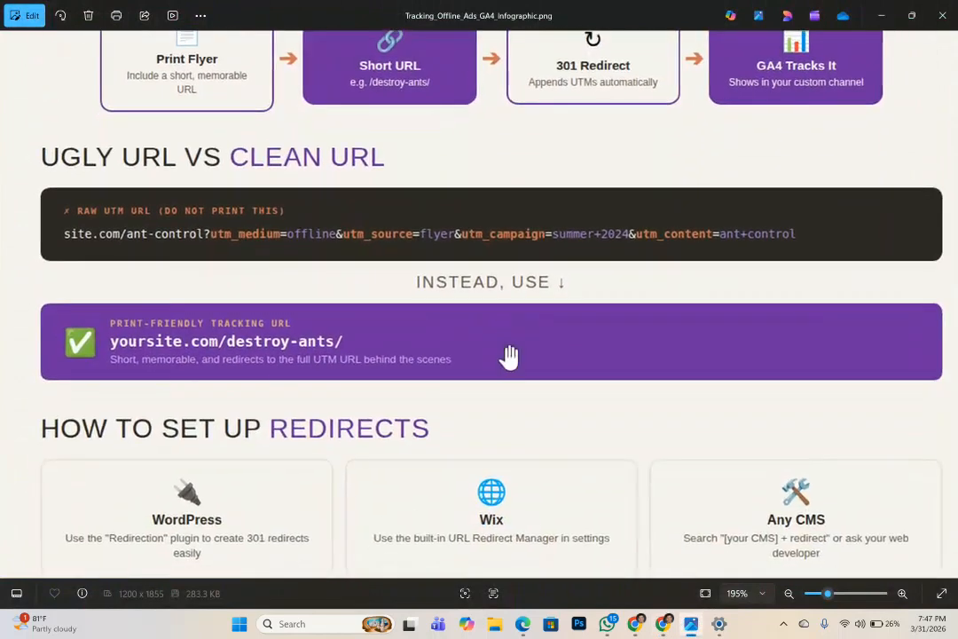
left_click_drag(449, 422, 452, 320)
left_click_drag(477, 506, 478, 359)
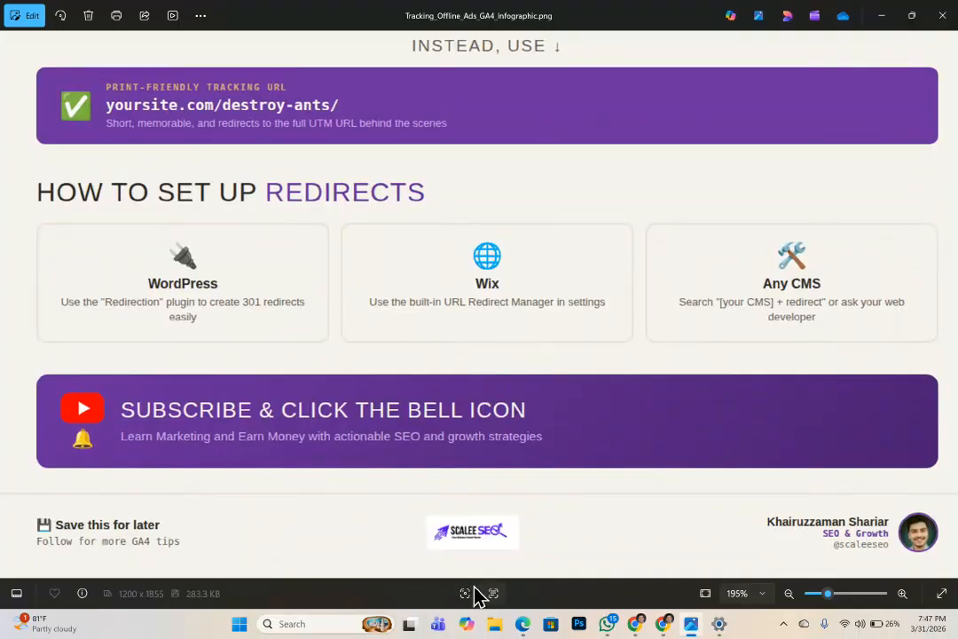
left_click_drag(397, 536, 435, 444)
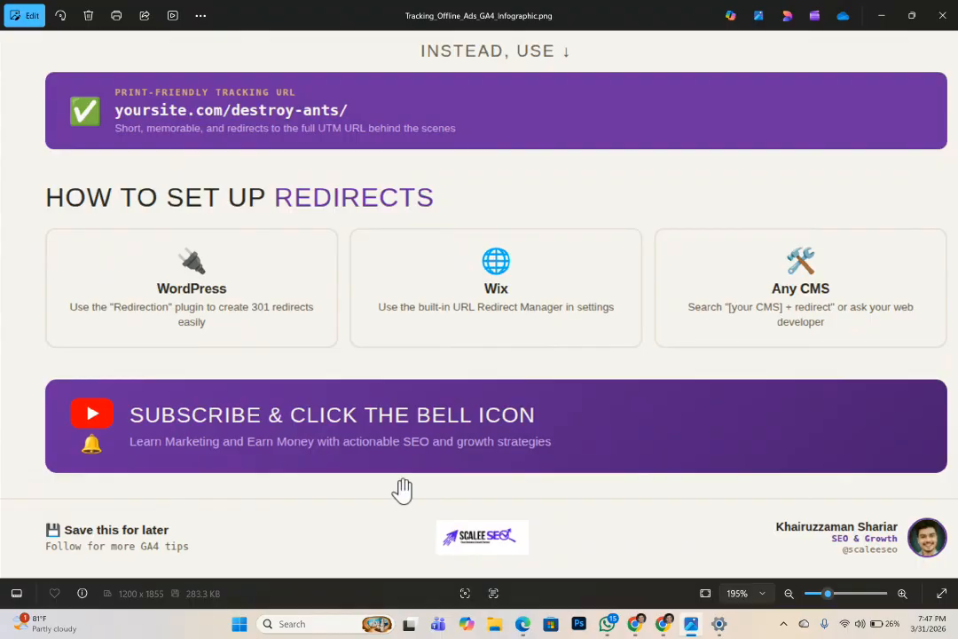
mouse_move(661, 628)
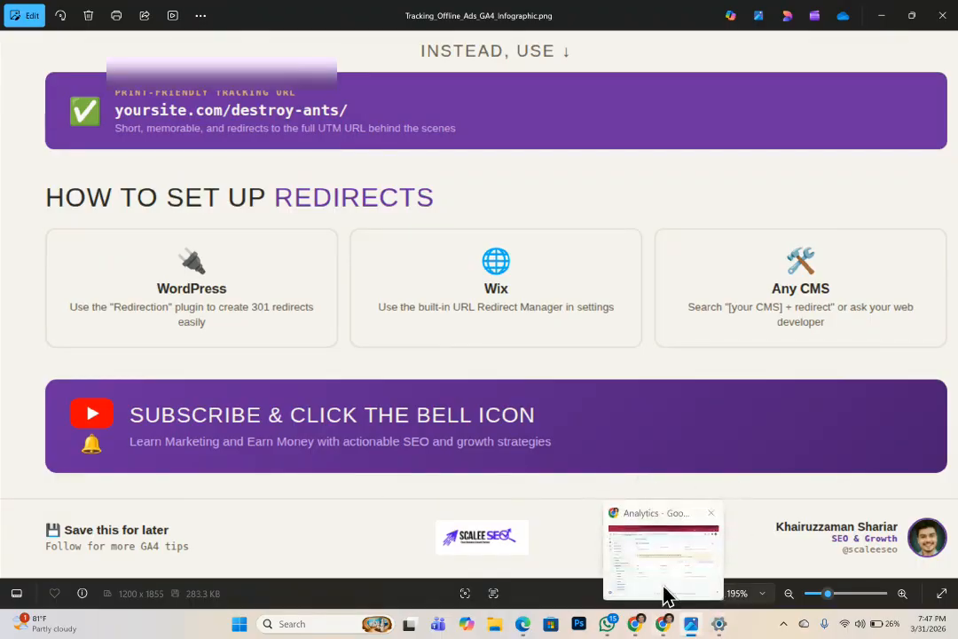